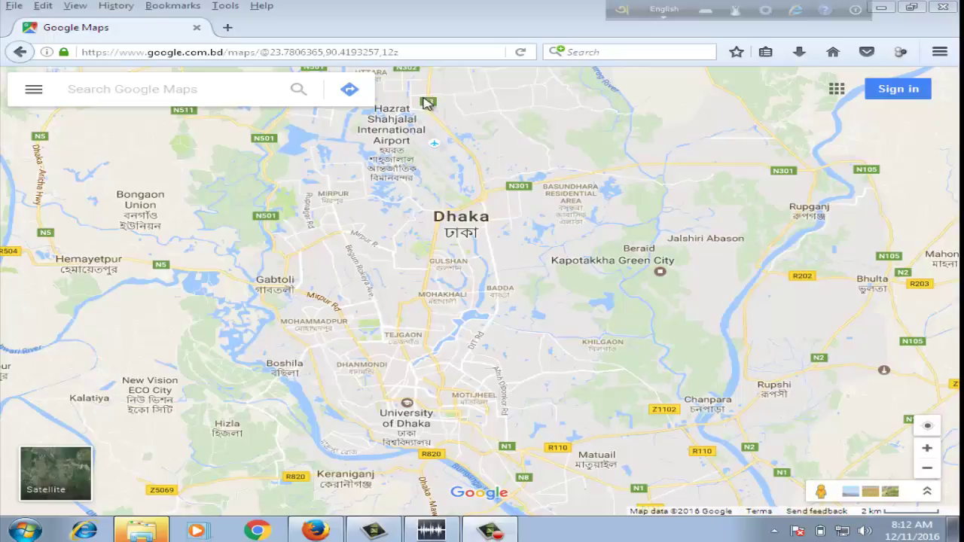
# Load Google Maps from google.com/maps.
pyautogui.click(223, 53)
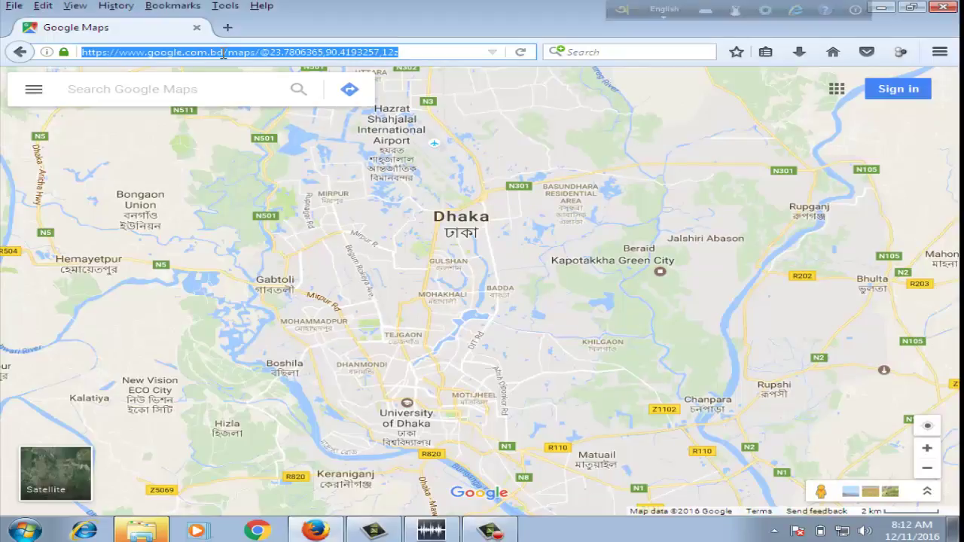
pyautogui.write('google.')
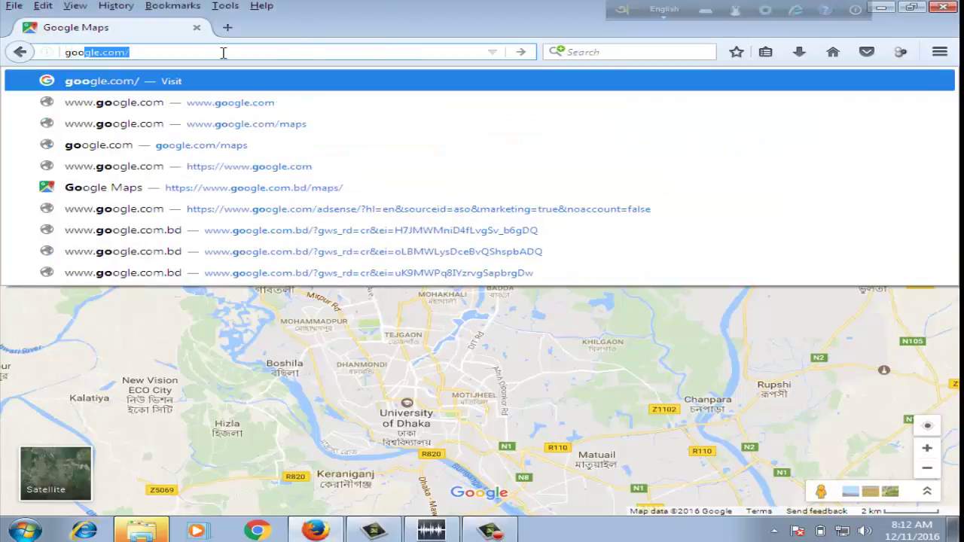
pyautogui.write('co')
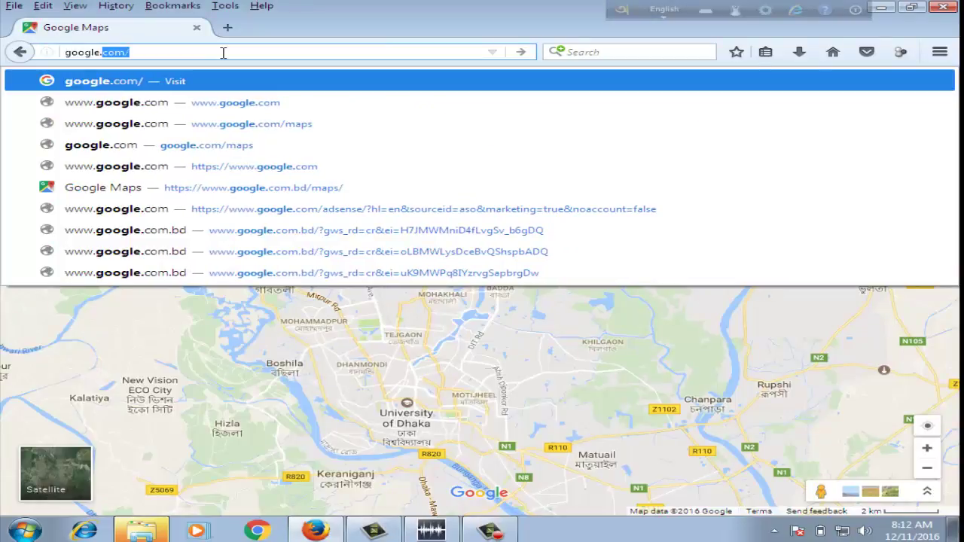
pyautogui.write('m')
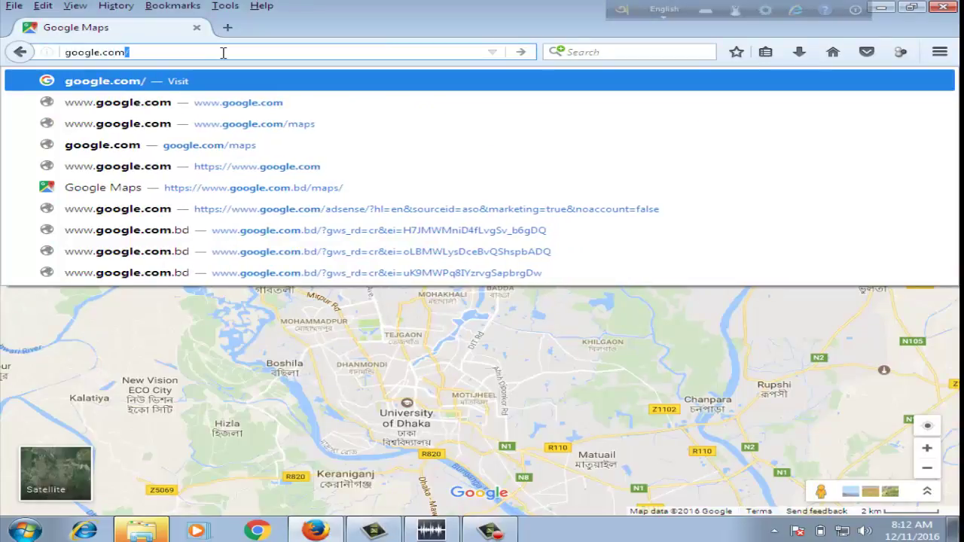
pyautogui.write('/maps')
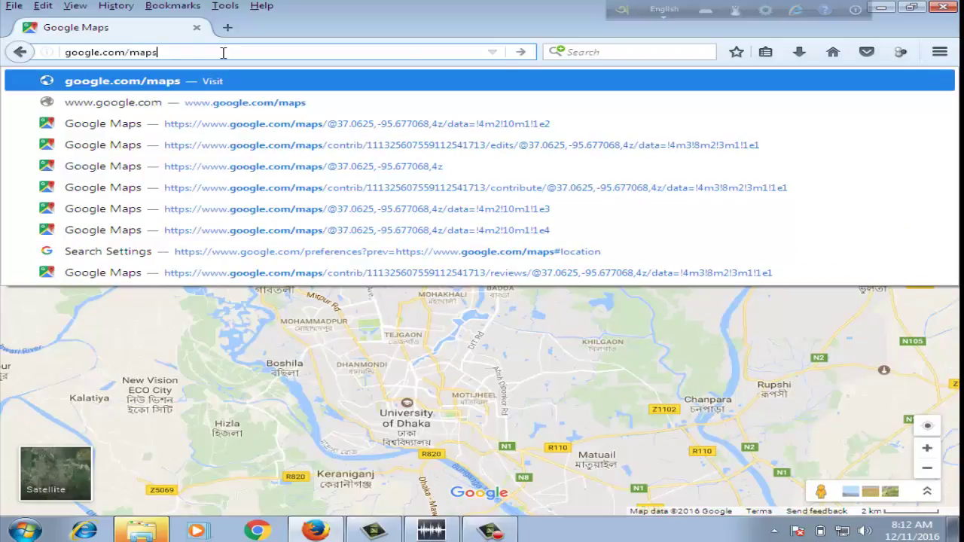
pyautogui.press('Return')
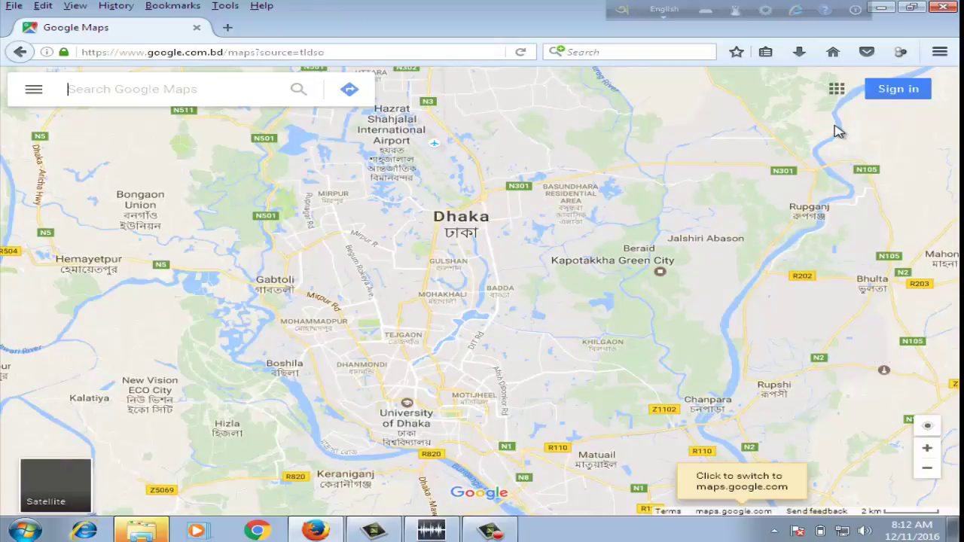
# Sign in to Google Maps with the third saved account by entering its password, and dismiss the offer to remember the login.
pyautogui.click(887, 92)
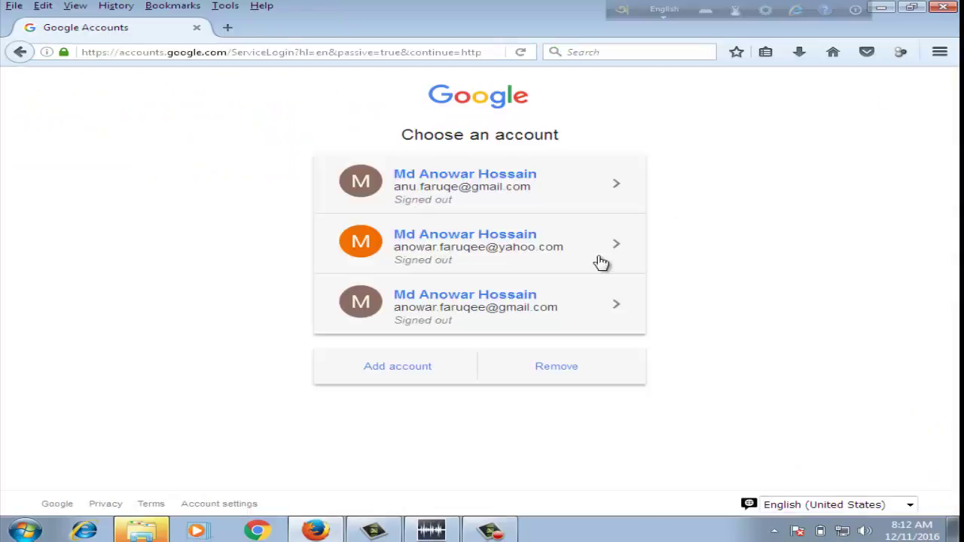
pyautogui.click(447, 297)
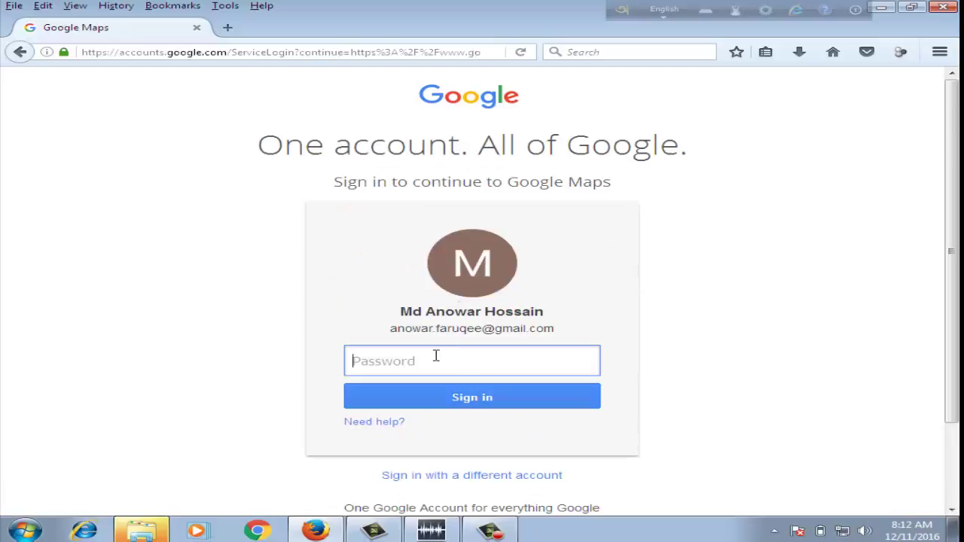
pyautogui.write('•••••••')
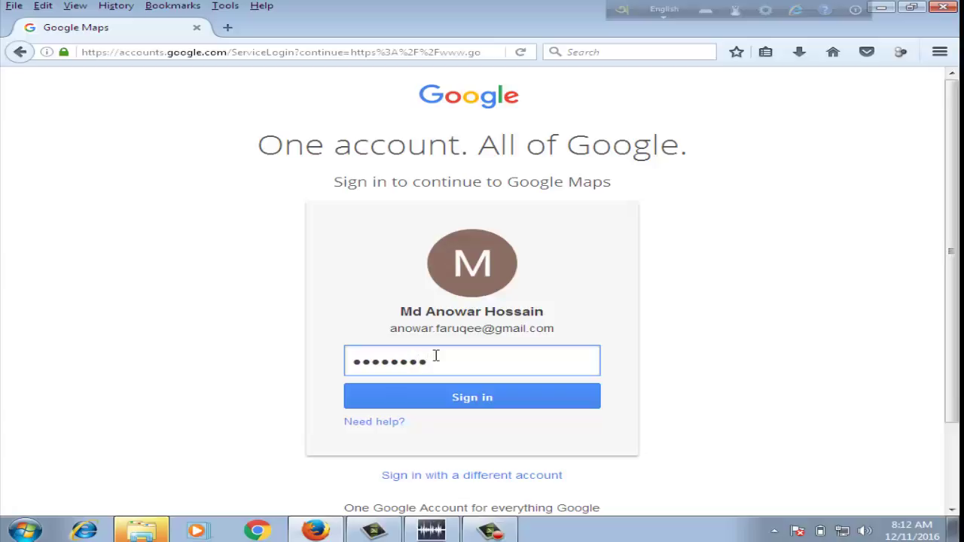
pyautogui.press('Return')
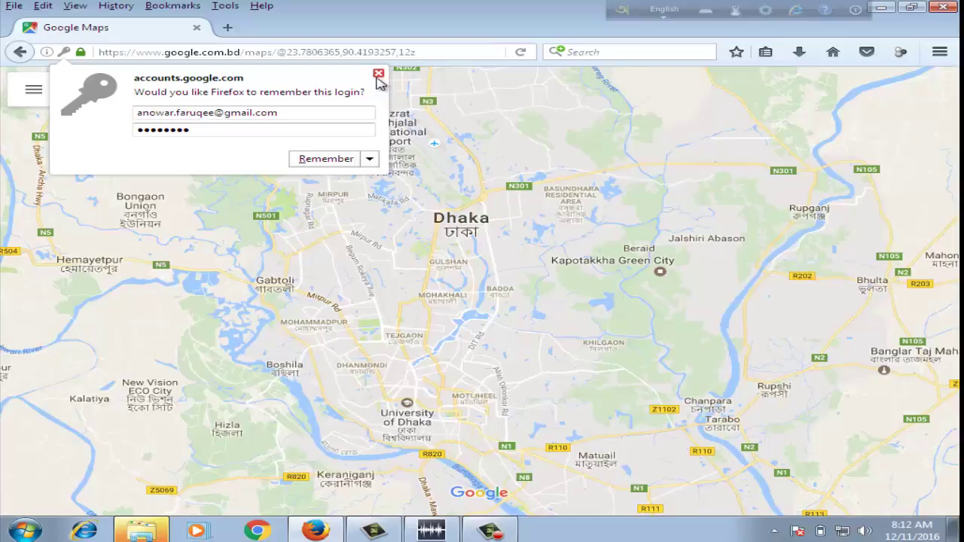
pyautogui.click(378, 74)
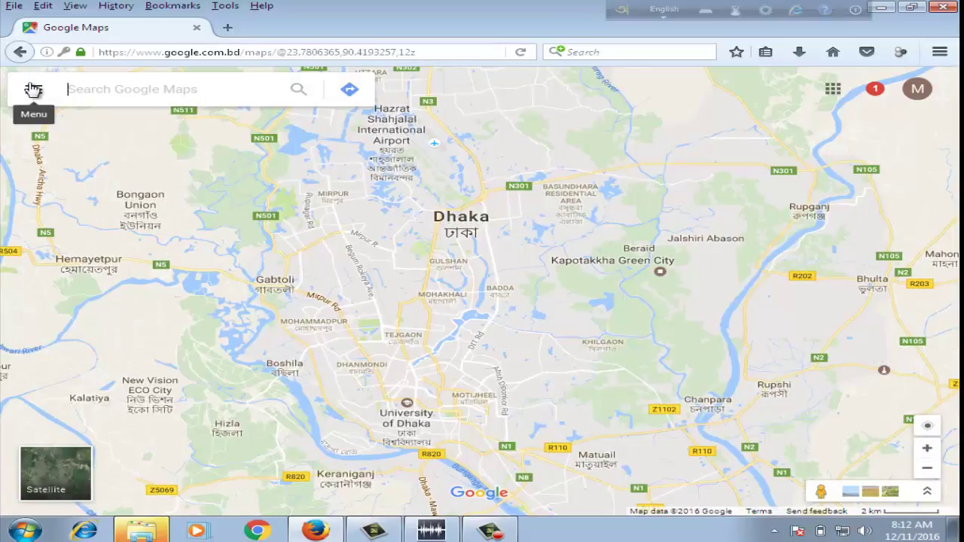
# Start adding a missing place to the map and name it "deshi food limited".
pyautogui.click(33, 89)
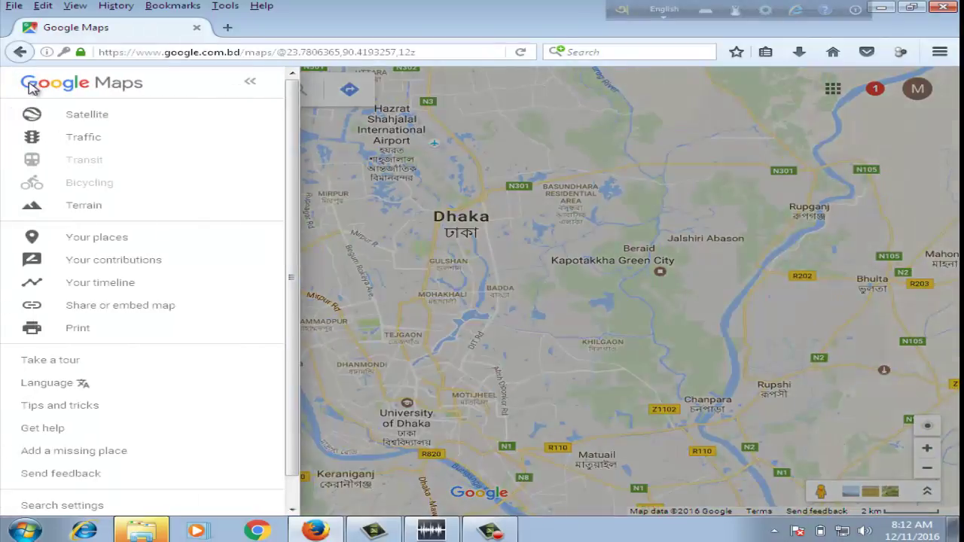
pyautogui.click(68, 451)
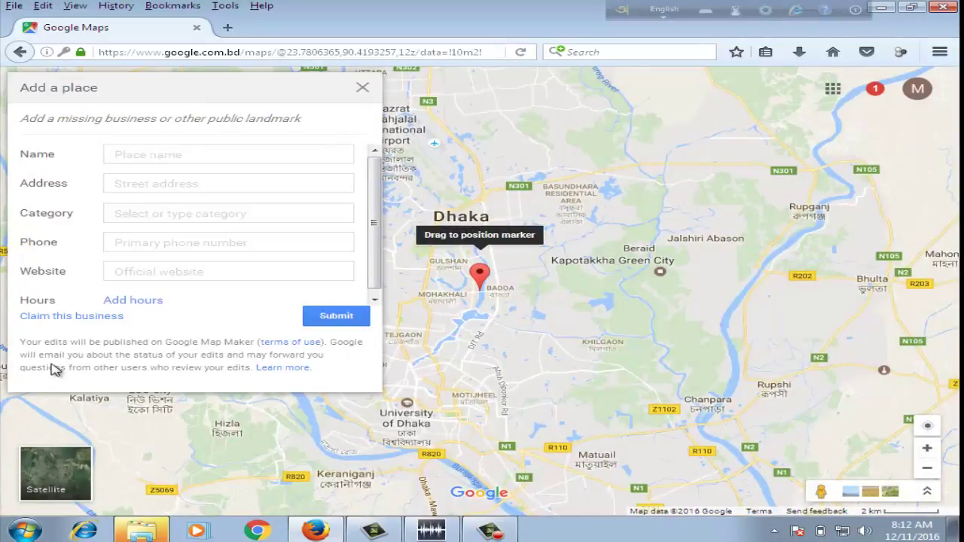
pyautogui.click(169, 155)
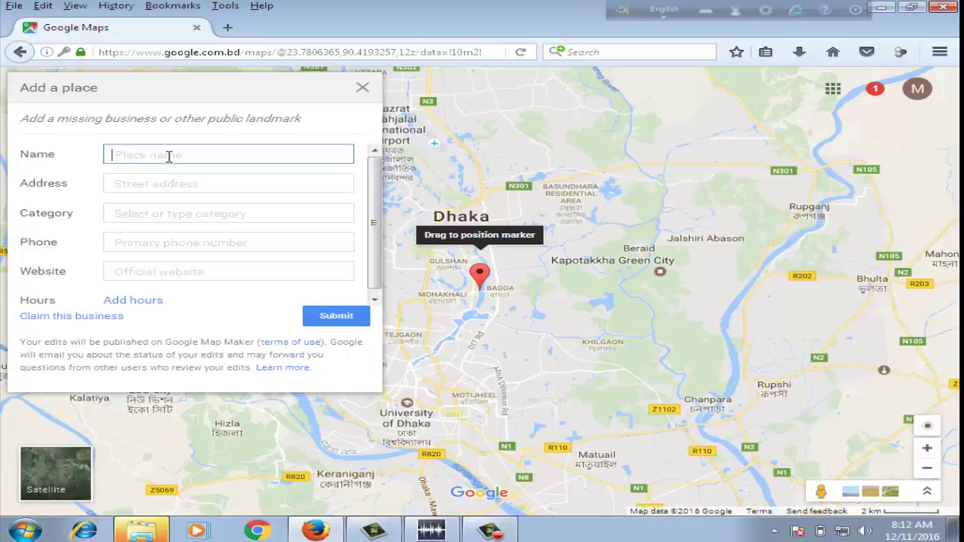
pyautogui.write('d')
pyautogui.write('eshi food limited')
# Set the place's address to the suggested Motijheel Road, Dhaka, and move its marker north onto Culvert Rd.
pyautogui.click(168, 183)
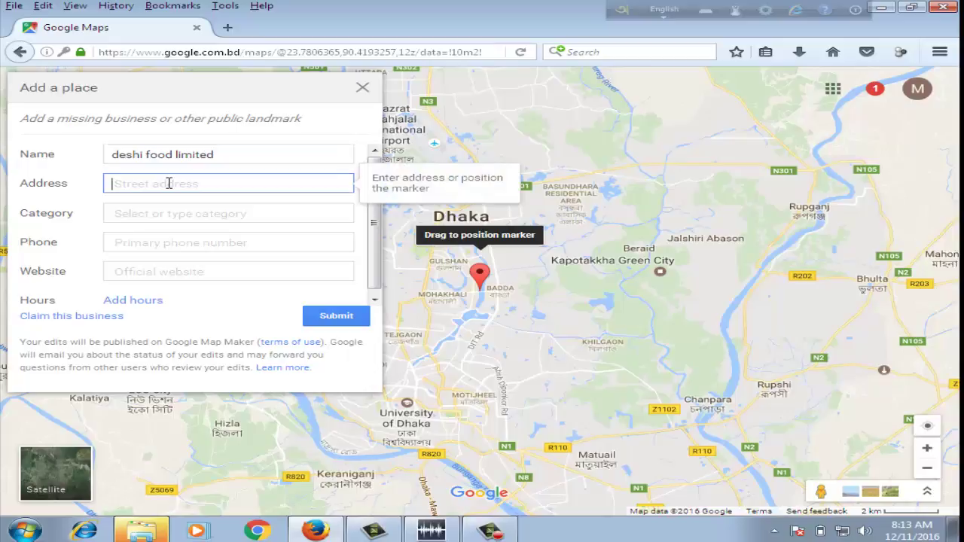
pyautogui.write('m')
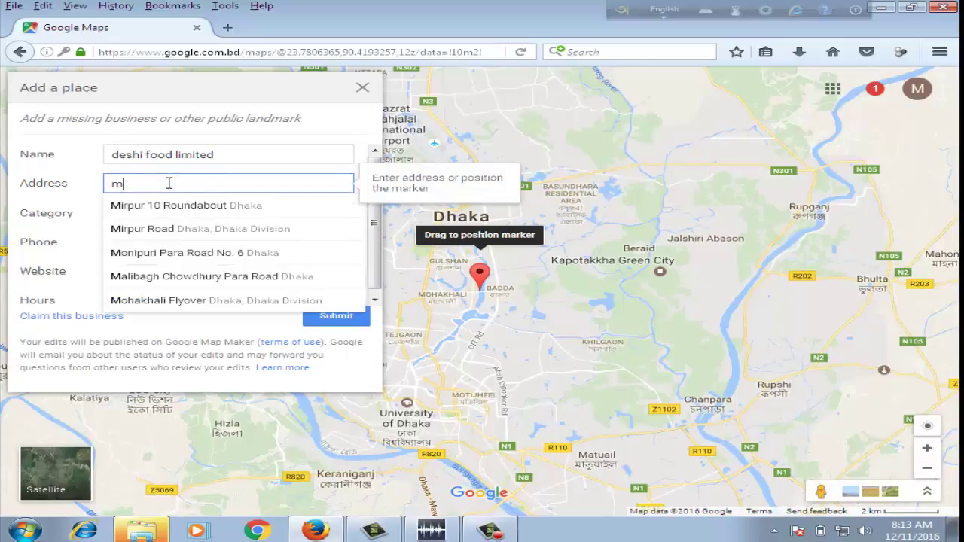
pyautogui.write('o')
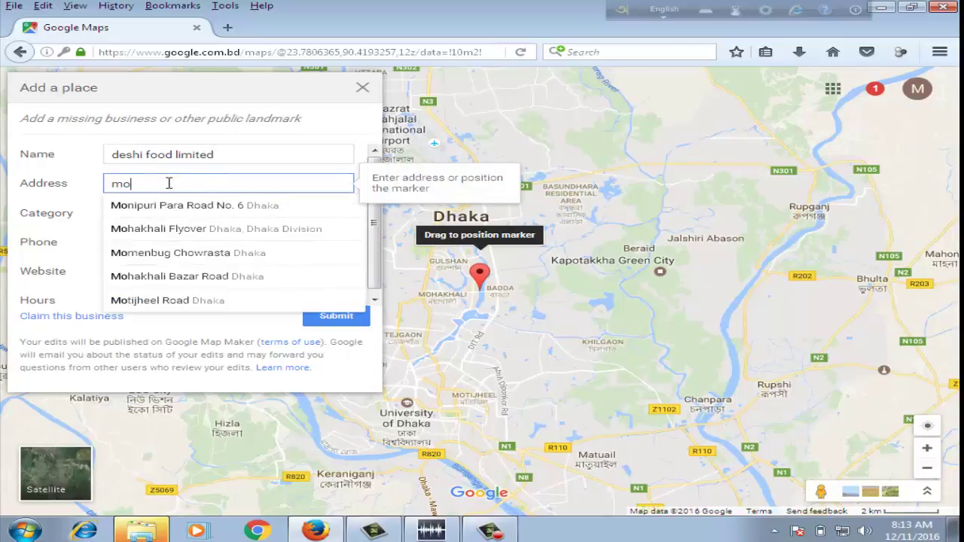
pyautogui.write('tijh')
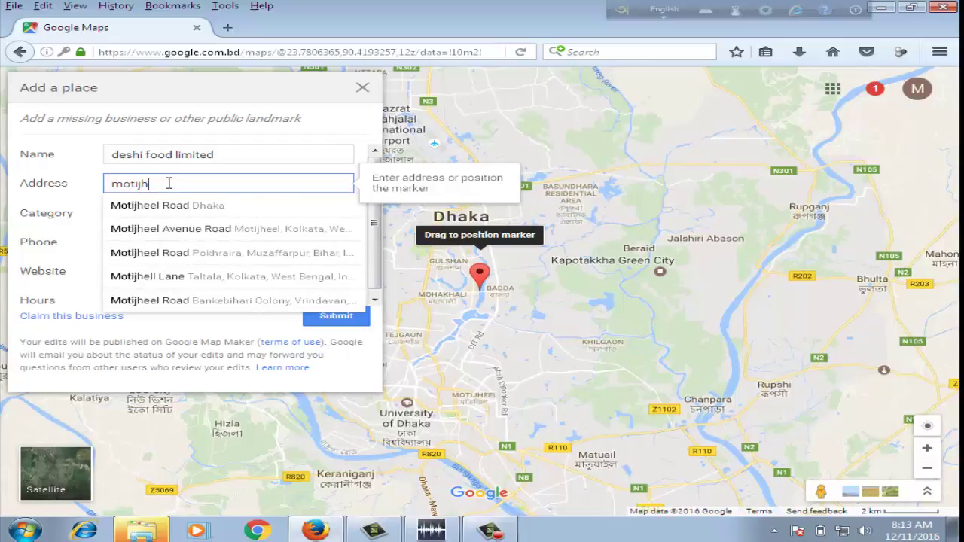
pyautogui.write('eell')
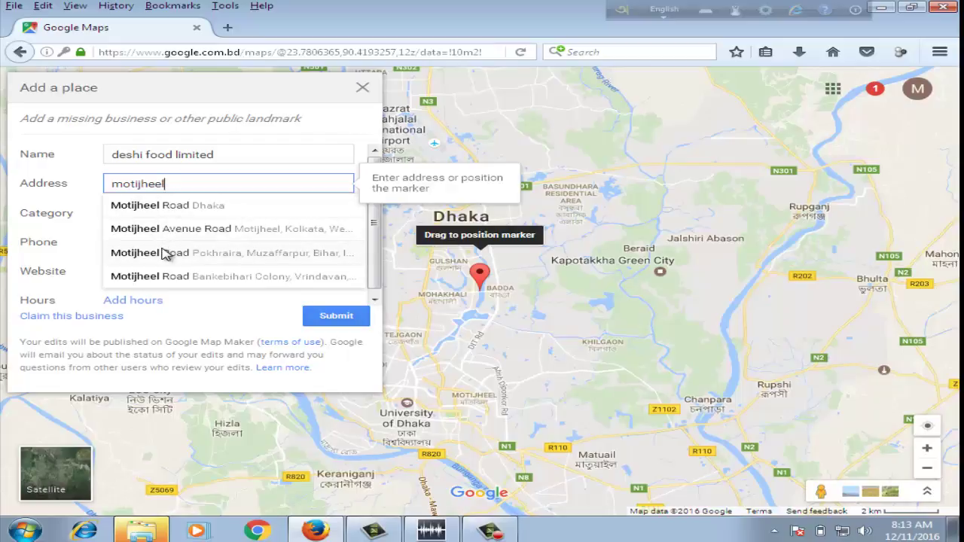
pyautogui.click(163, 212)
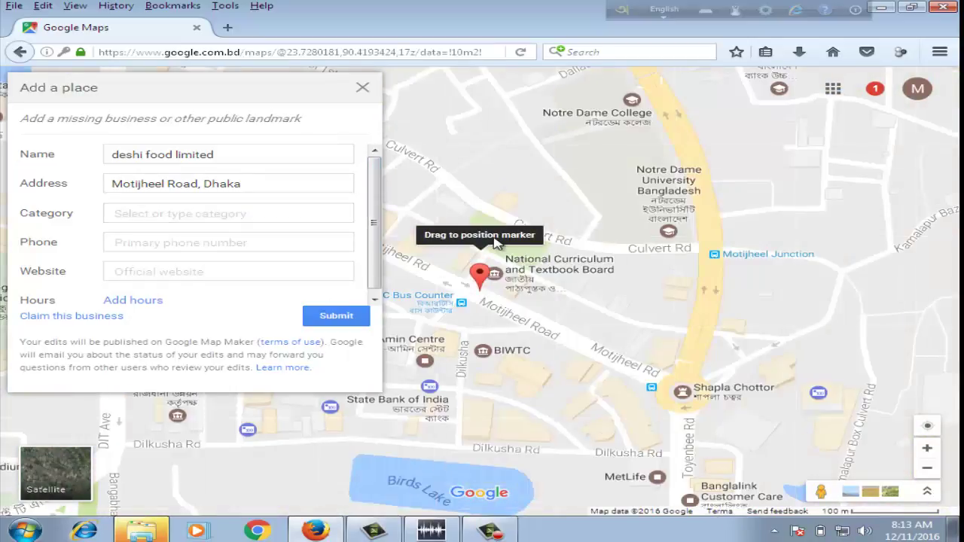
pyautogui.moveTo(483, 281)
pyautogui.mouseDown()
pyautogui.moveTo(493, 316)
pyautogui.moveTo(549, 366)
pyautogui.moveTo(515, 347)
pyautogui.moveTo(537, 354)
pyautogui.moveTo(525, 344)
pyautogui.moveTo(479, 341)
pyautogui.moveTo(481, 405)
pyautogui.moveTo(457, 402)
pyautogui.moveTo(527, 448)
pyautogui.moveTo(550, 381)
pyautogui.moveTo(506, 263)
pyautogui.moveTo(506, 235)
pyautogui.moveTo(509, 250)
pyautogui.moveTo(512, 230)
pyautogui.moveTo(527, 237)
pyautogui.moveTo(537, 225)
pyautogui.moveTo(476, 204)
pyautogui.mouseUp()
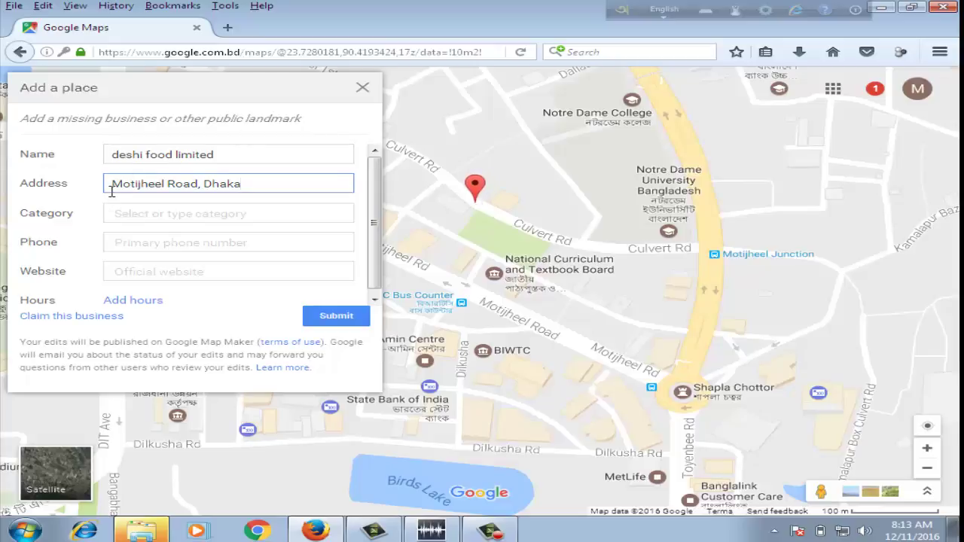
# Set the place's category to Restaurant, enter its primary phone number, and begin filling in the official website.
pyautogui.click(122, 214)
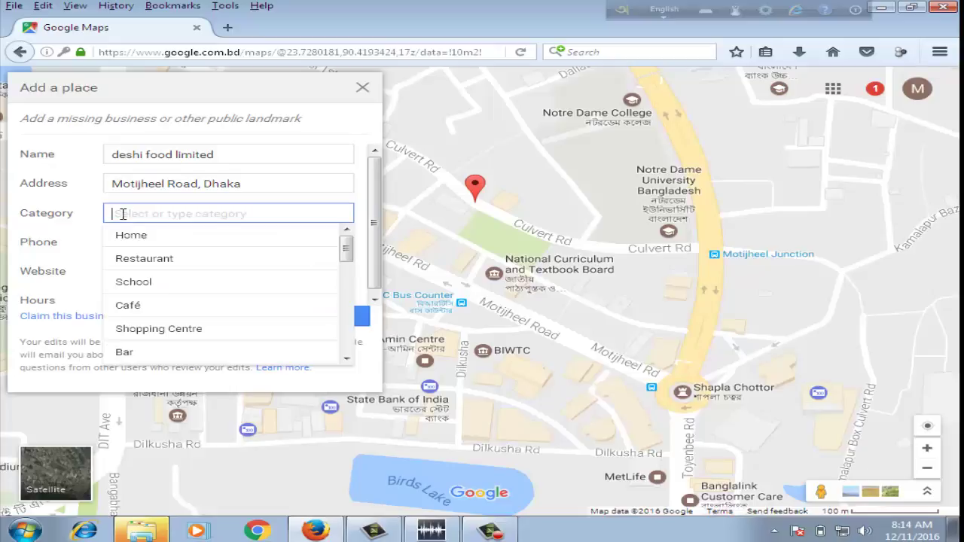
pyautogui.click(141, 260)
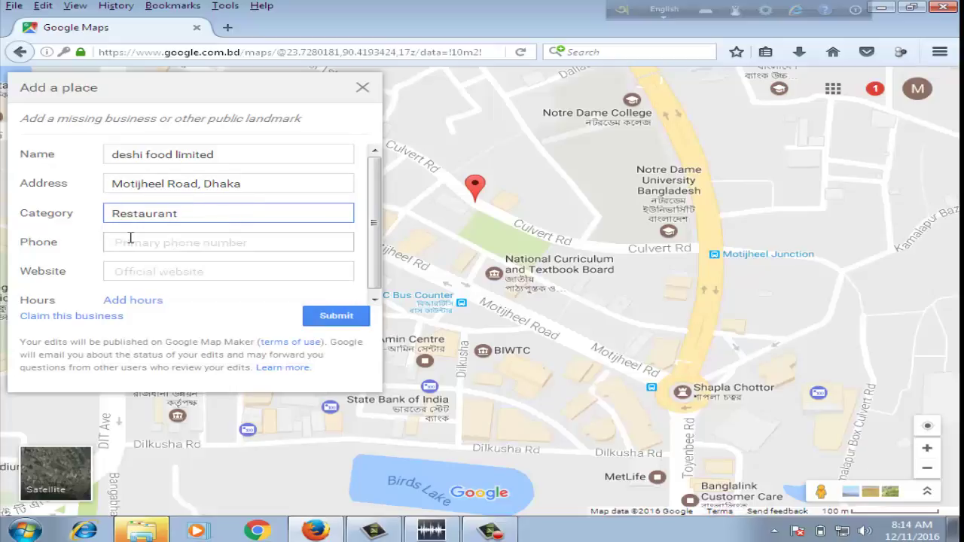
pyautogui.click(130, 239)
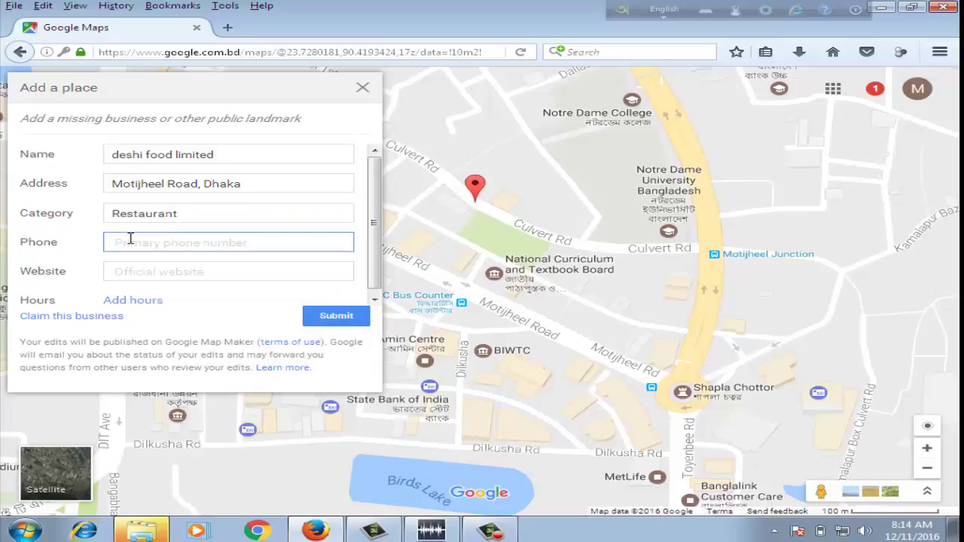
pyautogui.write('7504956')
pyautogui.click(142, 272)
pyautogui.write('h')
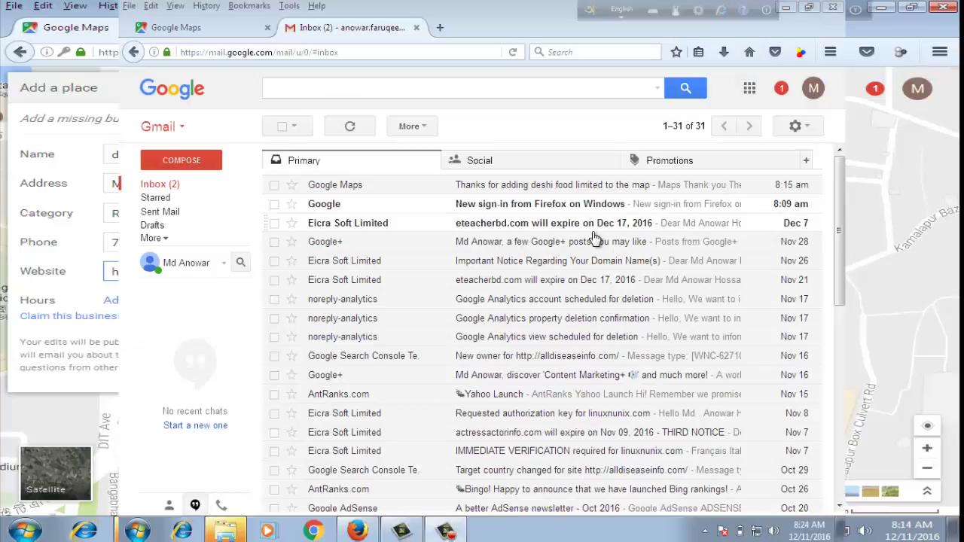
# In Gmail, open the Google Maps email about adding deshi food limited, check the edit's status in Your Contributions, and close the opened Maps tabs.
pyautogui.click(535, 192)
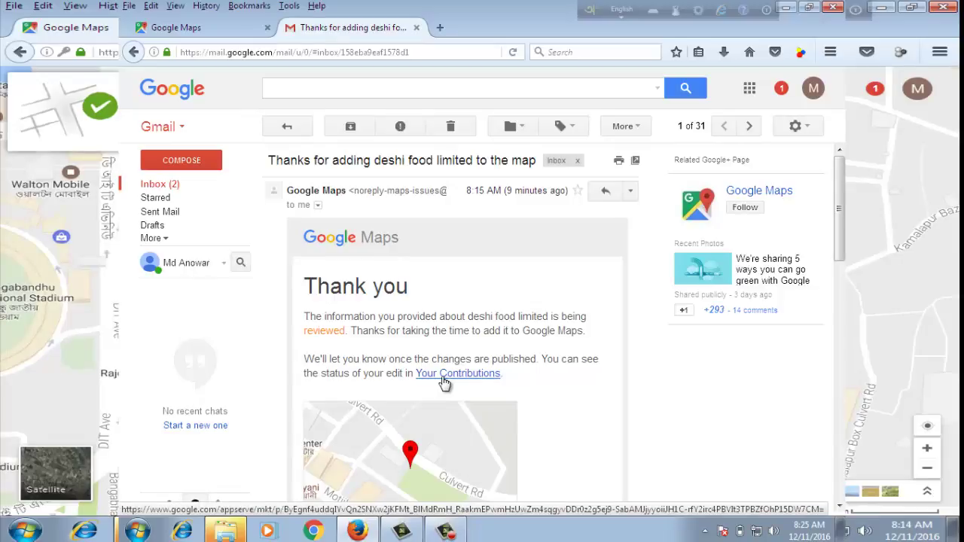
pyautogui.click(444, 381)
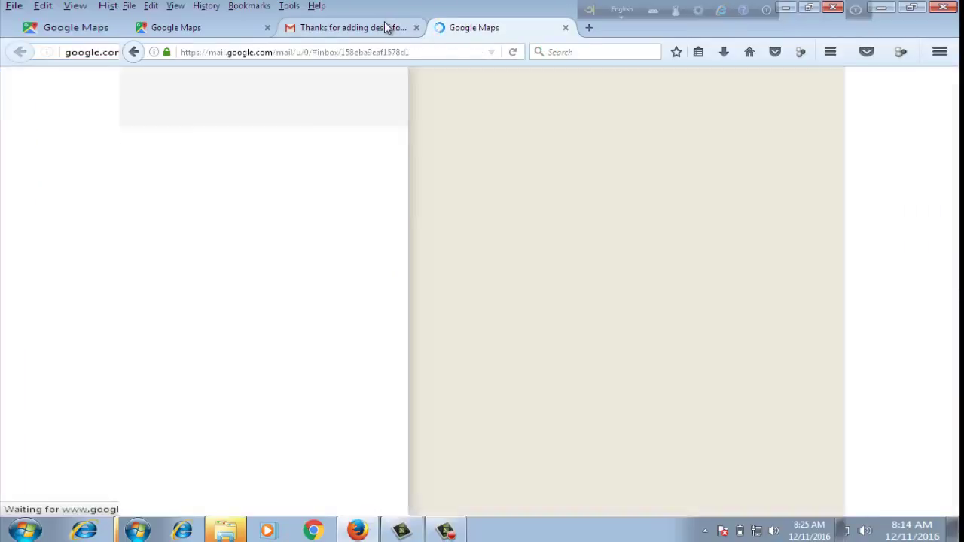
pyautogui.click(383, 27)
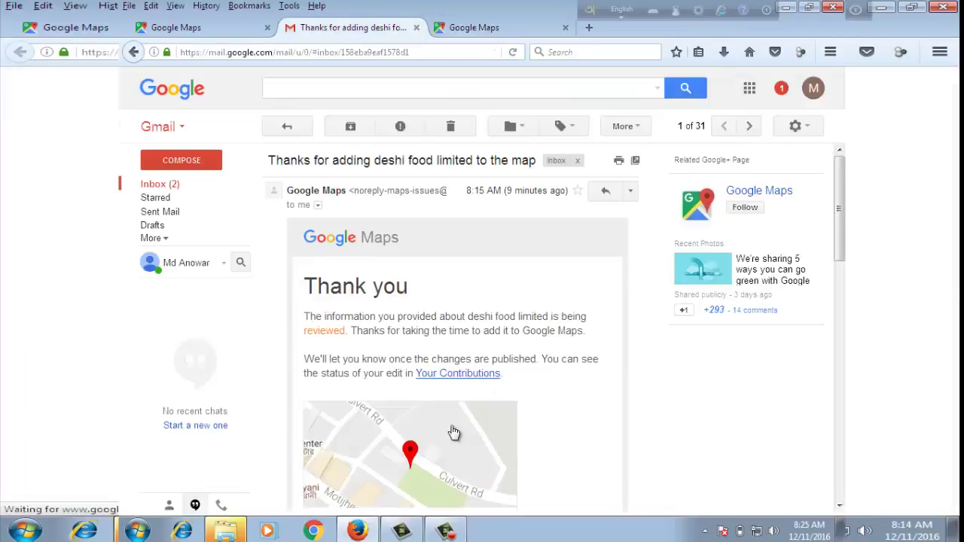
pyautogui.click(463, 382)
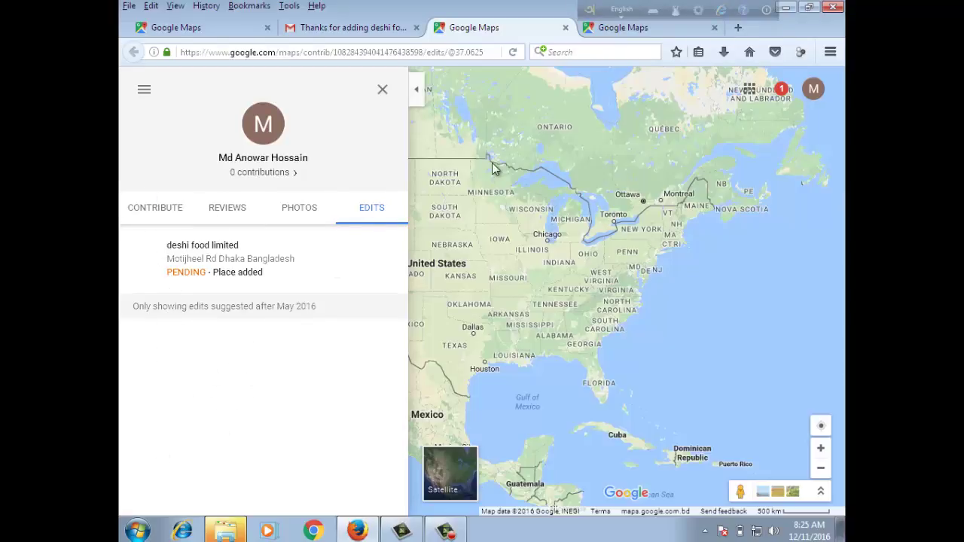
pyautogui.click(565, 28)
pyautogui.click(565, 27)
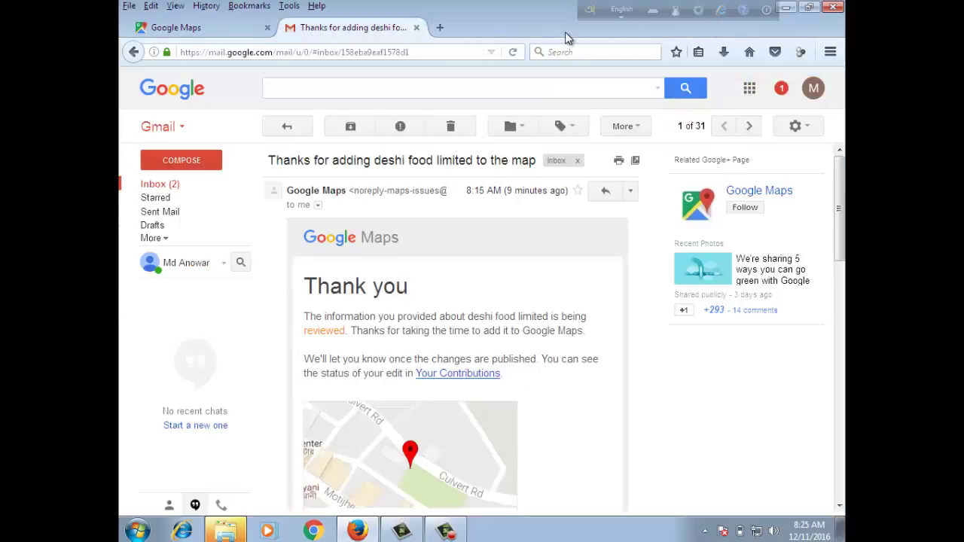